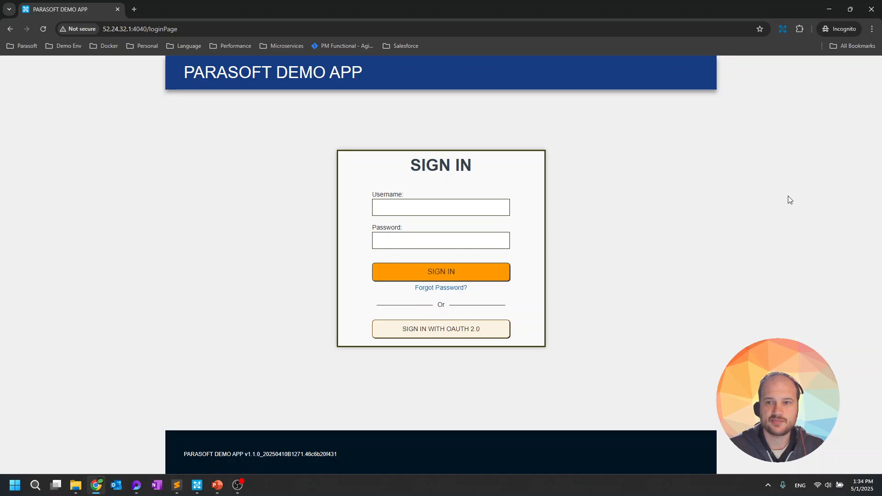
Verify the recorder's SOAtest connection (localhost:9080) in Options, then reopen the recorder panel
click(782, 29)
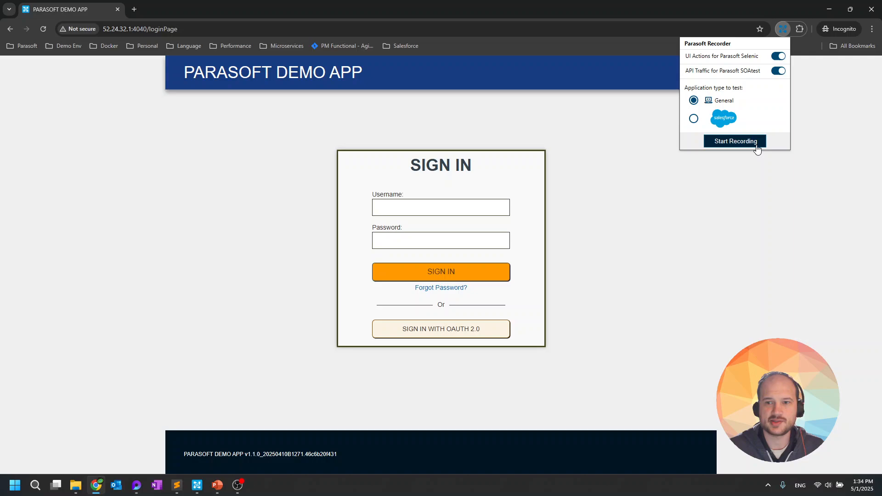
click(822, 115)
right_click(783, 30)
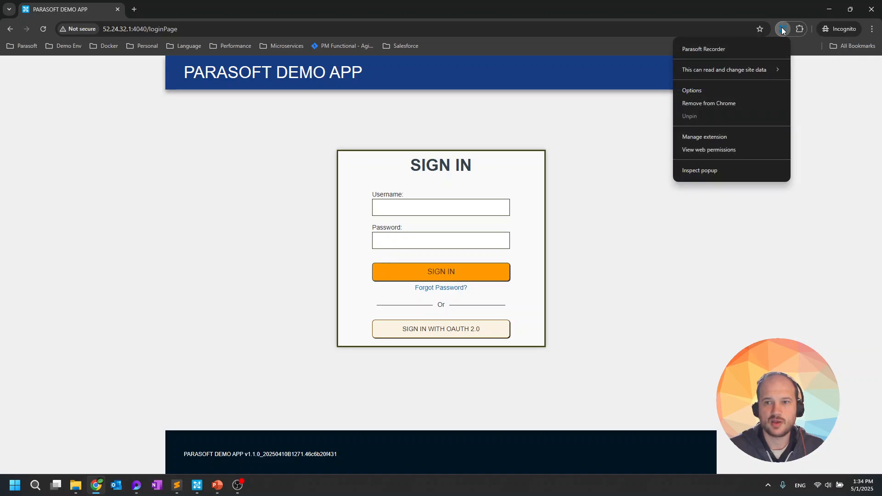
click(760, 91)
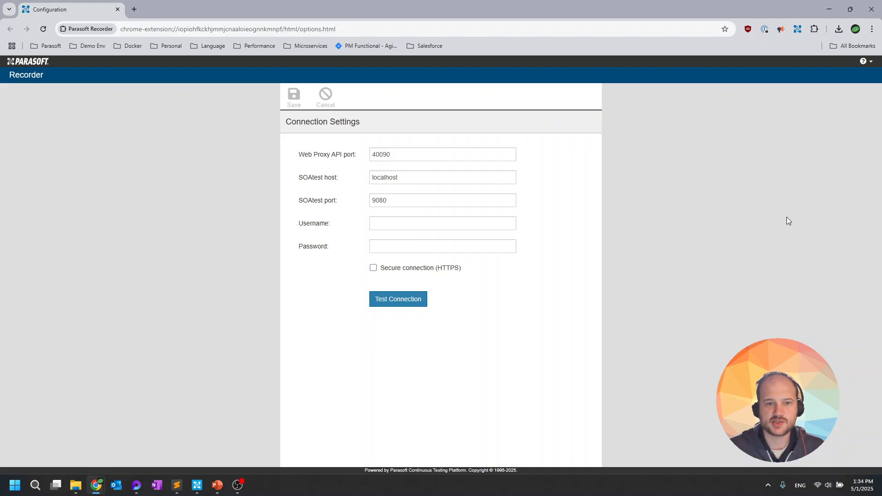
click(408, 305)
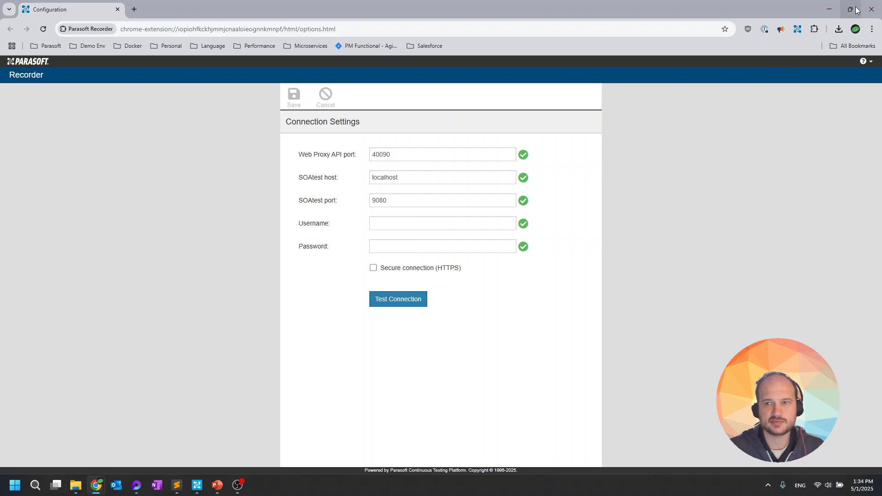
click(870, 9)
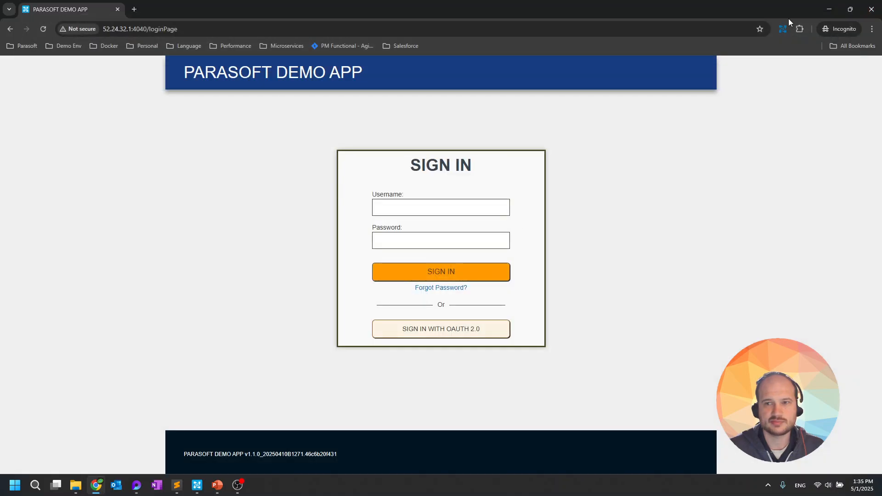
click(781, 29)
Start recording and sign in to the Demo App with the demo user's username and password
click(736, 141)
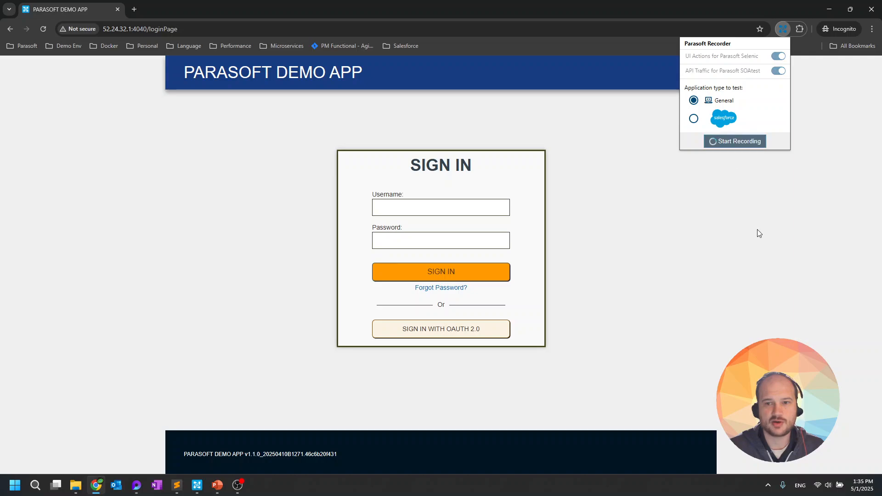
click(440, 219)
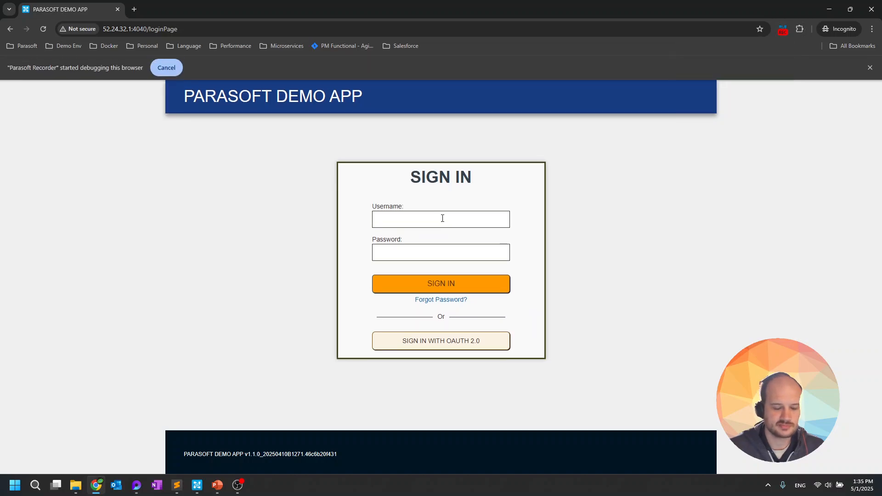
text(purchaser)
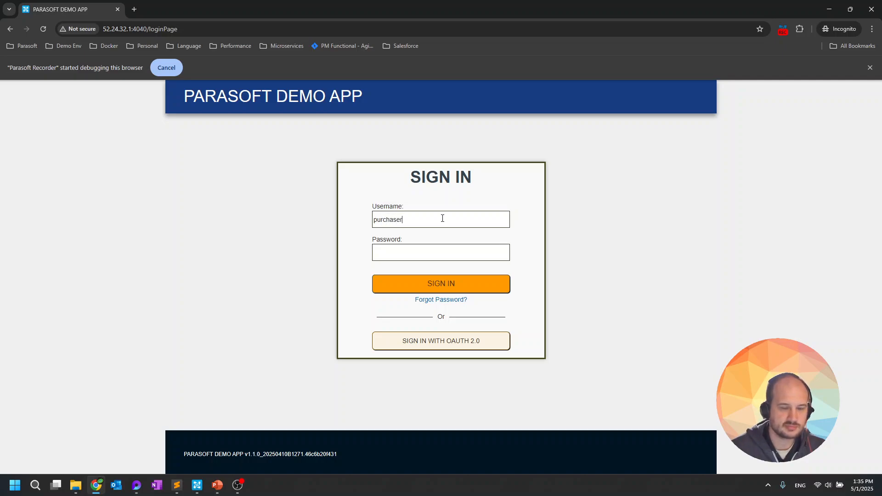
click(452, 246)
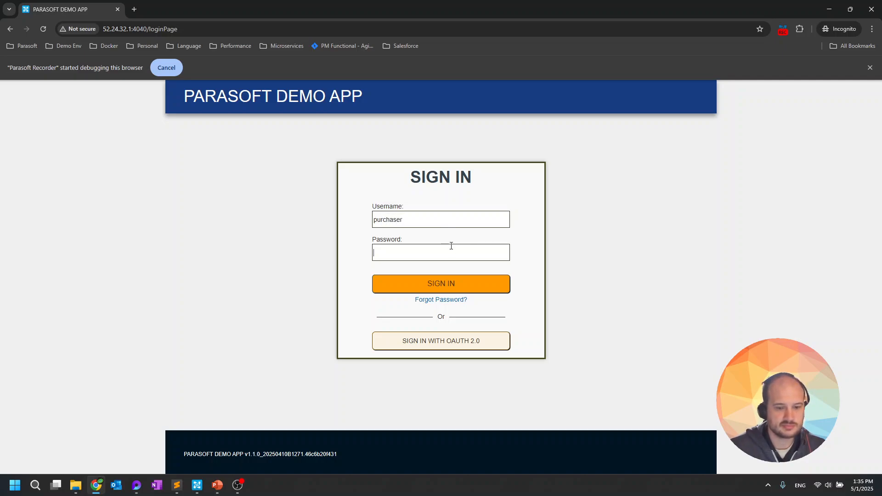
text(password)
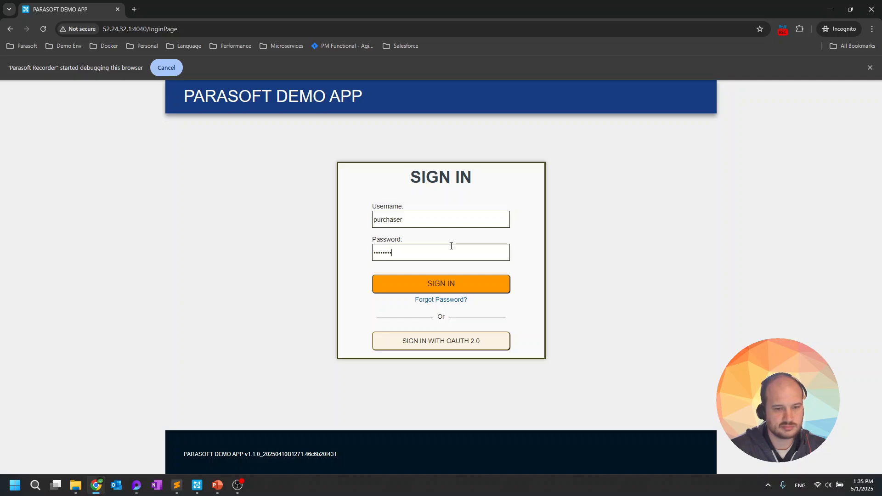
click(470, 281)
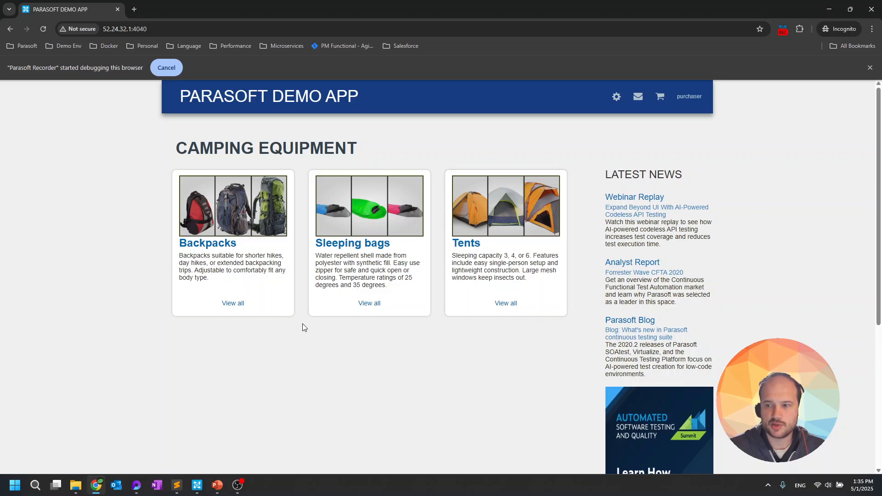
Add three Day Hike Backpacks, filtered to Riverwalk Traveler Gear availability, to the cart
click(245, 287)
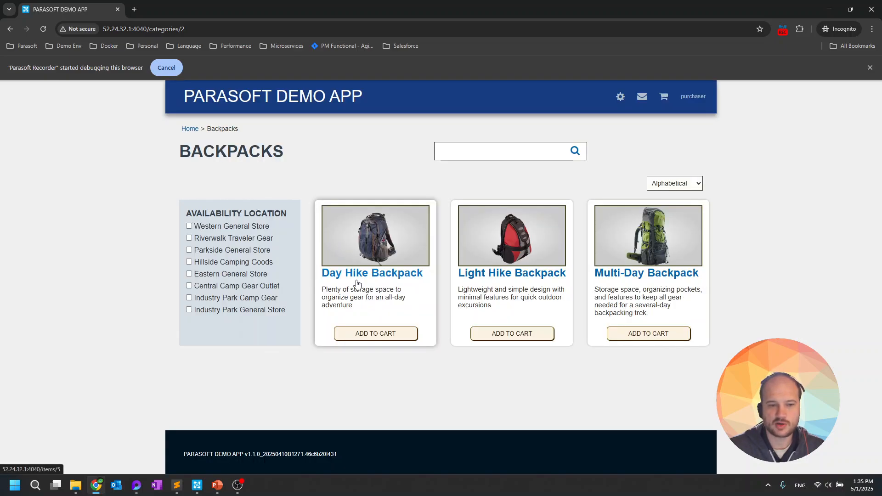
click(194, 237)
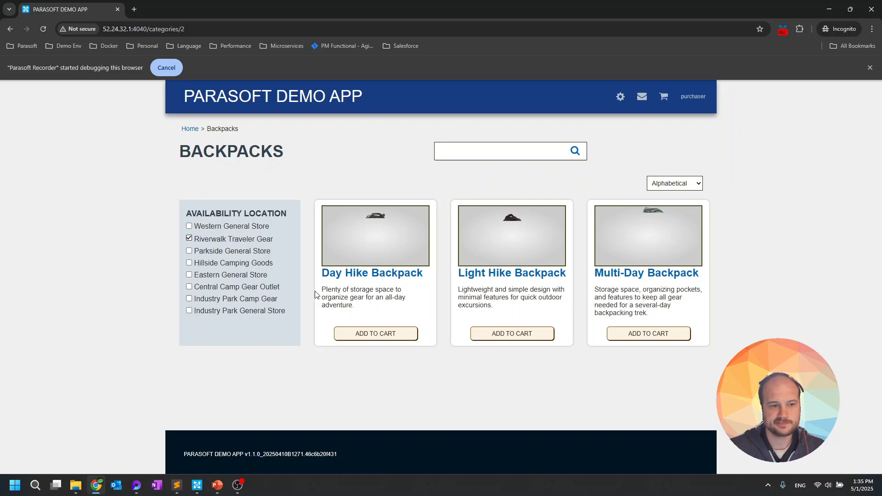
click(368, 335)
click(469, 315)
click(468, 340)
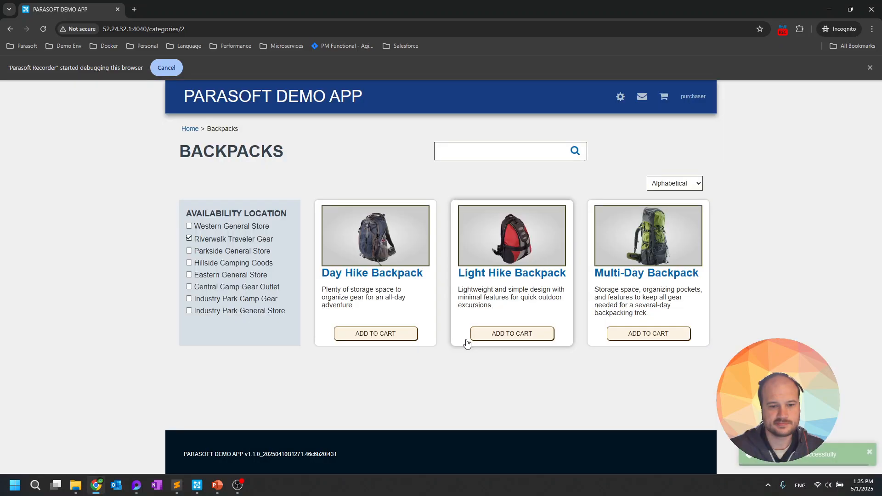
In the cart, ship to Riverwalk Traveler Gear with a receiver name and looked-up GPS coordinates
click(663, 99)
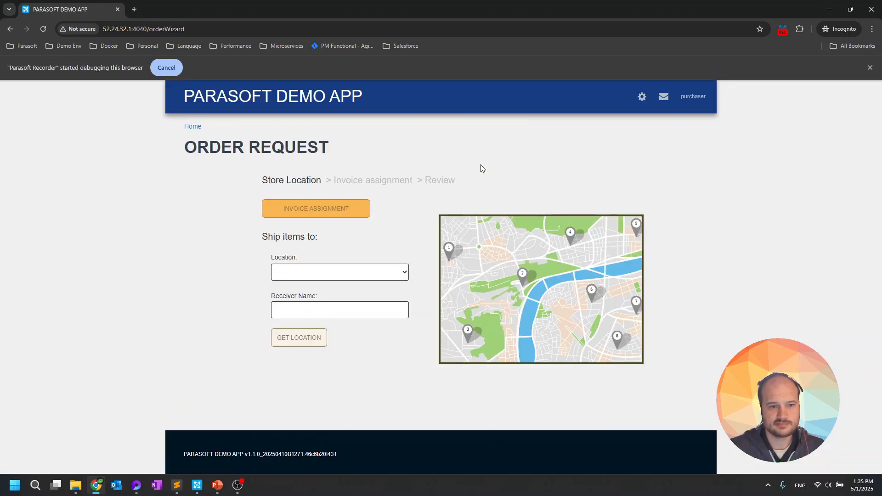
click(372, 272)
click(354, 308)
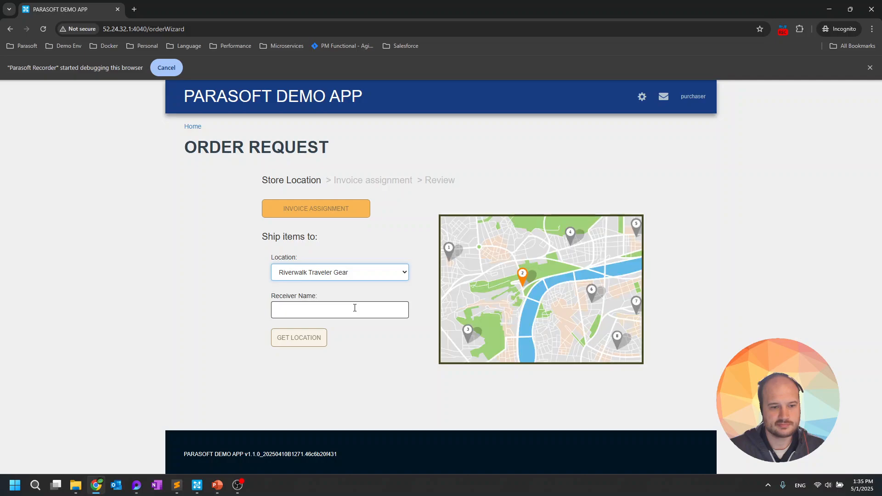
click(354, 308)
text(billie)
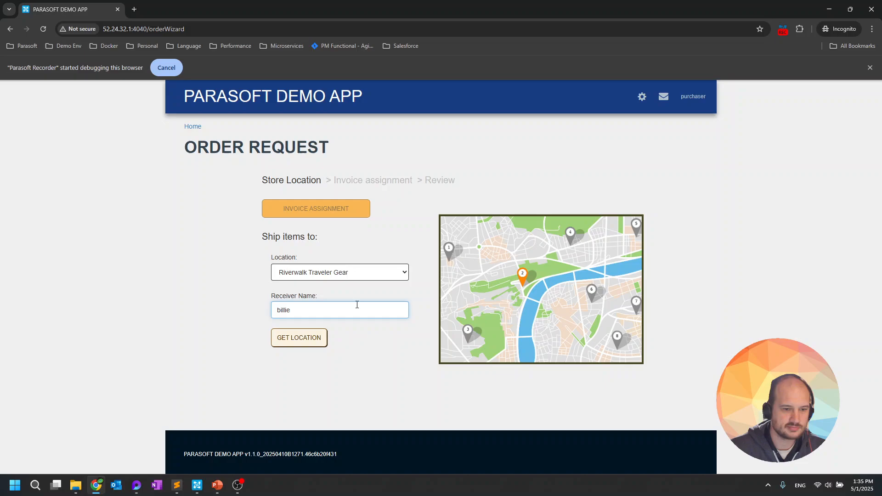
click(314, 338)
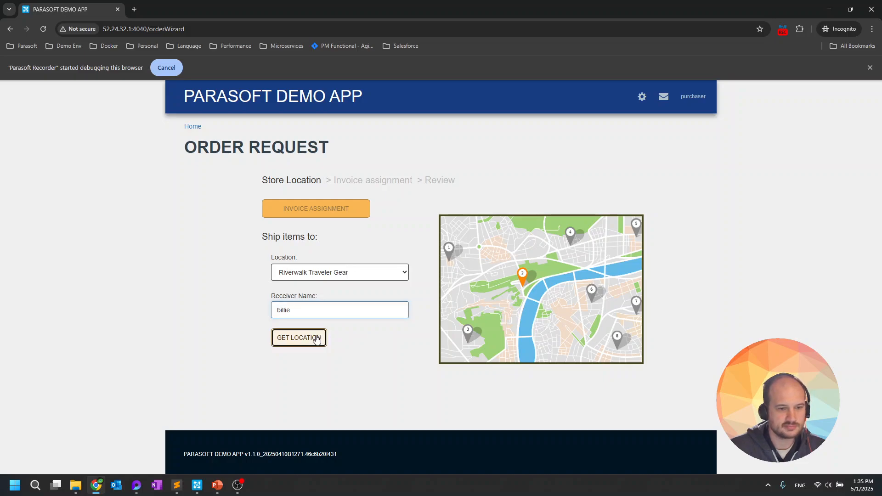
click(336, 212)
Enter purchase order 5678, submit the order for approval, and view it under Orders
click(345, 276)
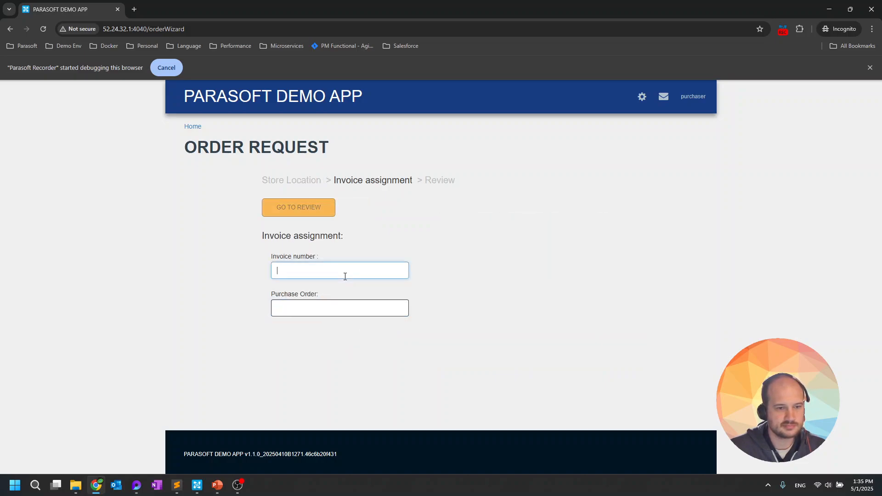
click(348, 302)
text(5)
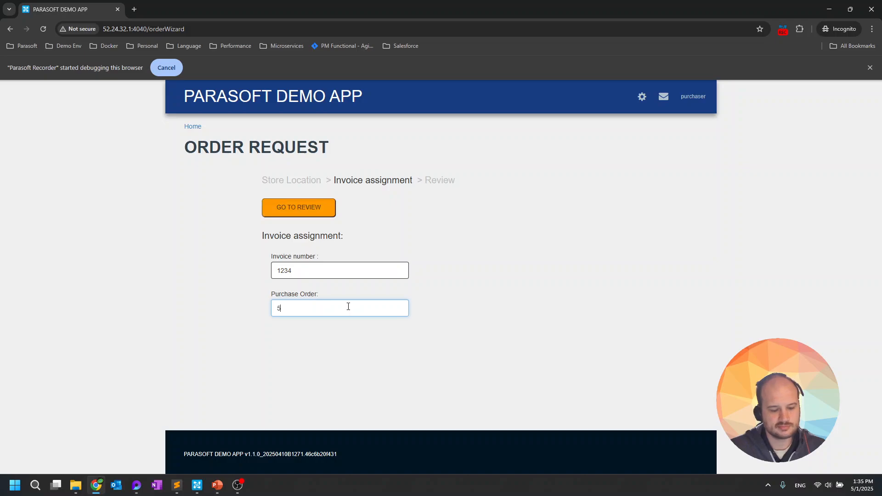
text(678)
click(297, 207)
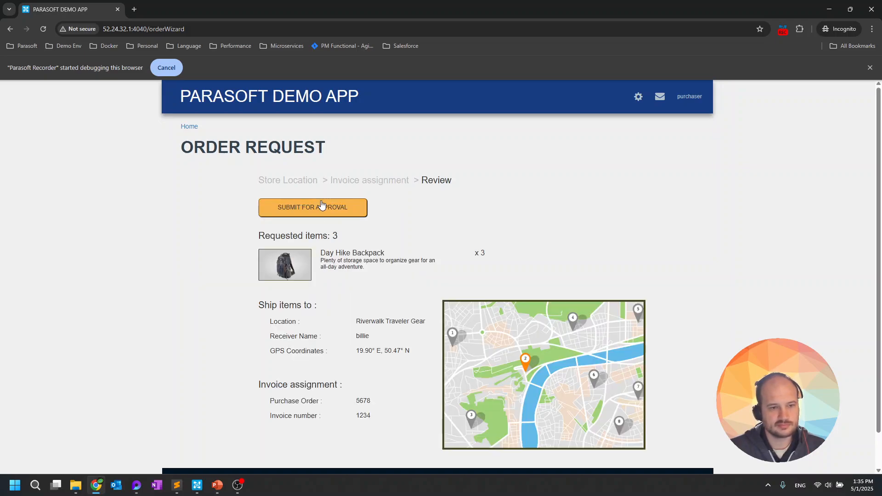
click(322, 208)
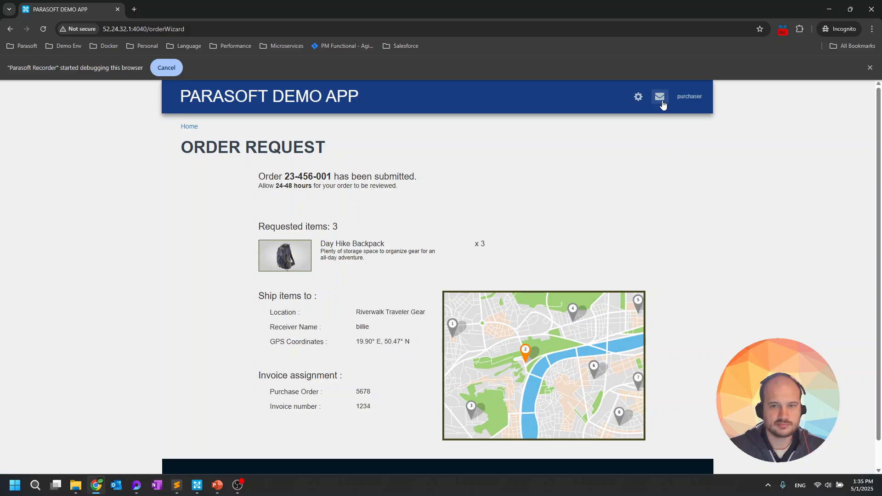
click(662, 104)
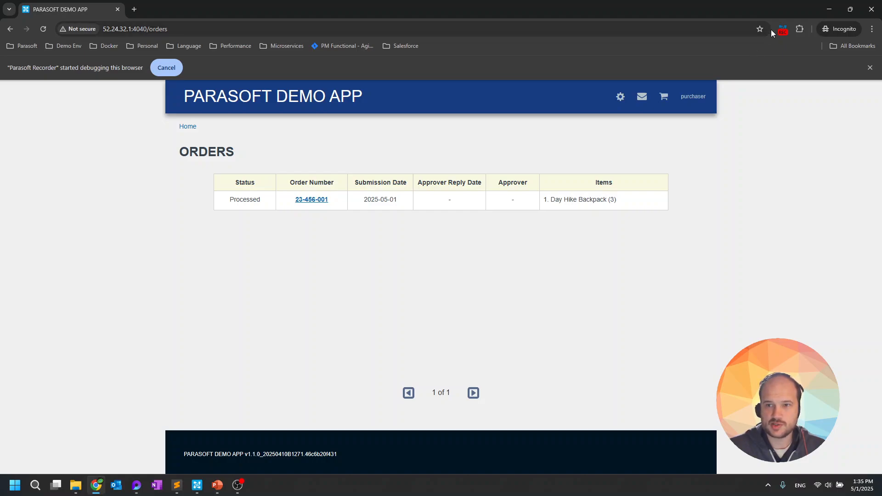
click(783, 29)
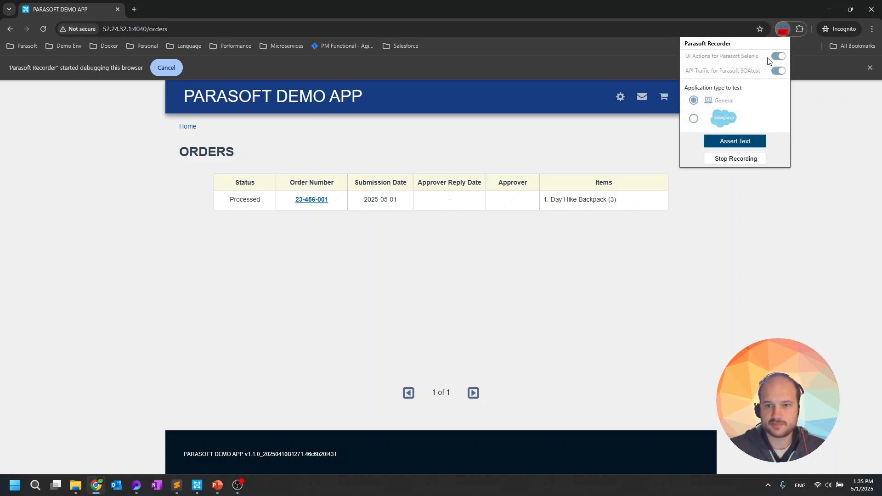
click(737, 159)
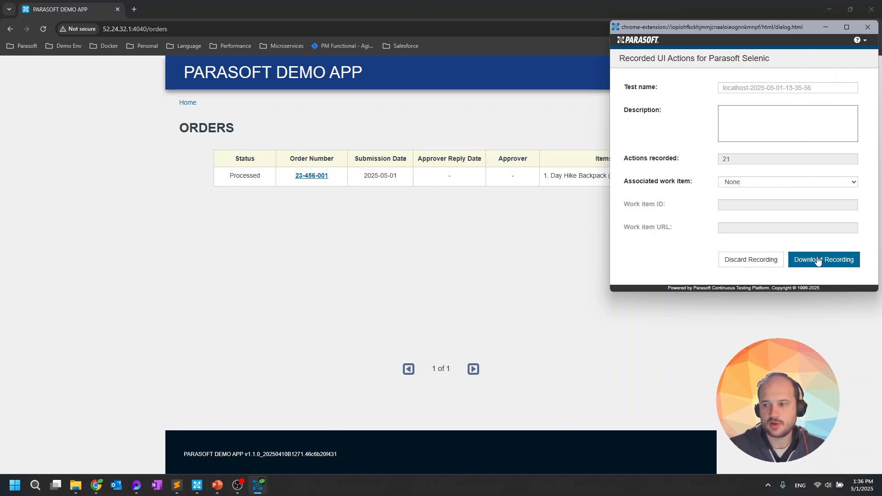
click(770, 260)
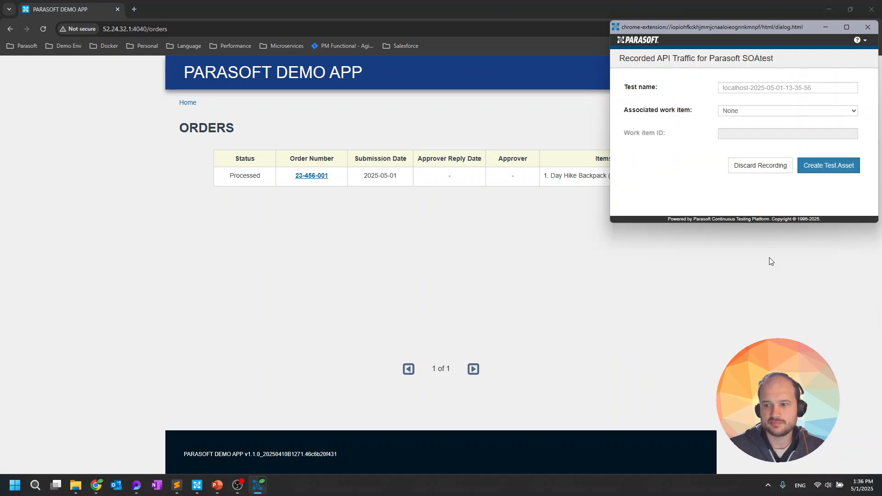
click(762, 87)
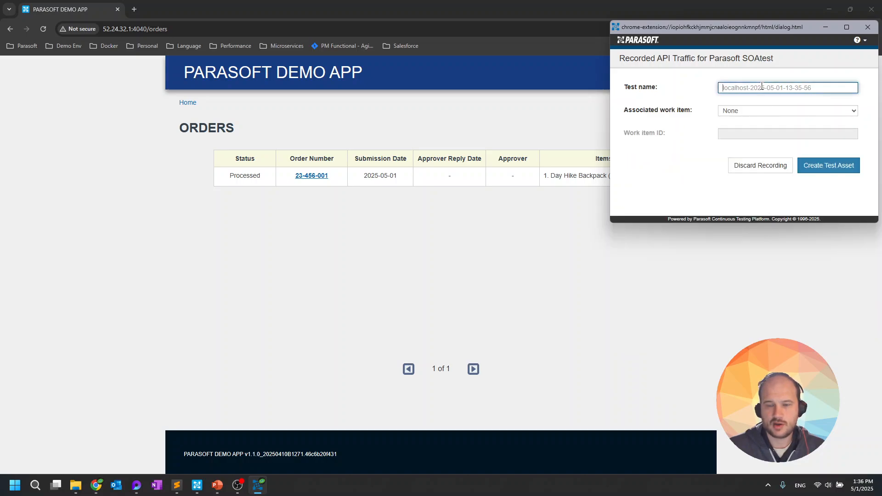
text(demo )
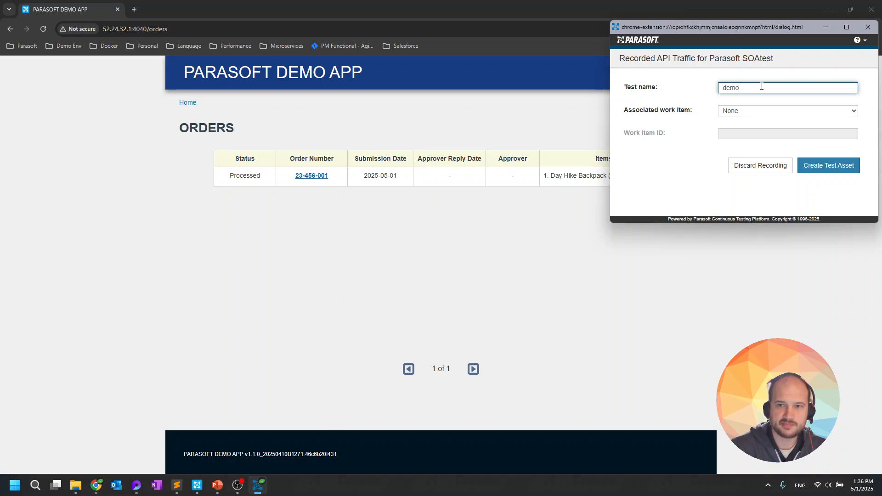
text(app)
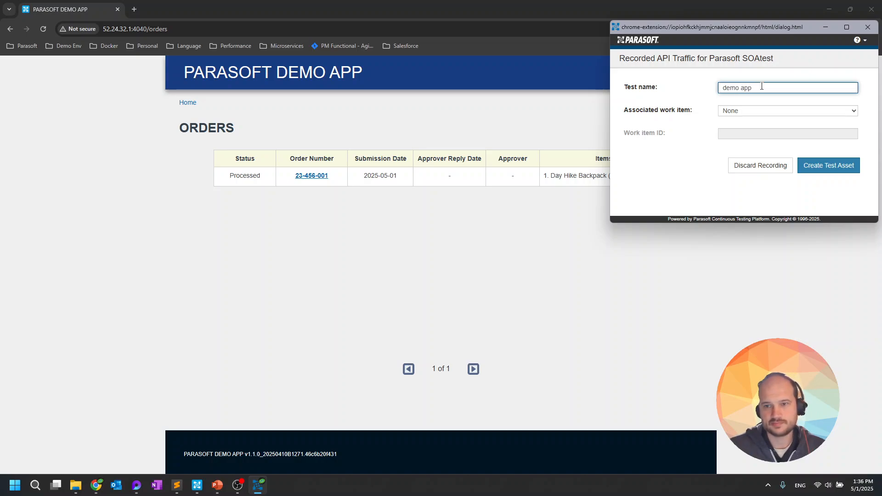
click(775, 116)
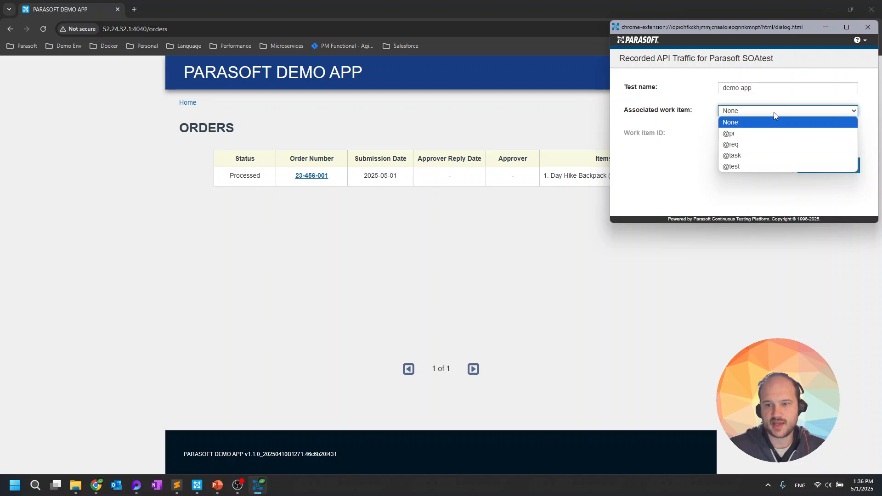
click(790, 166)
click(793, 133)
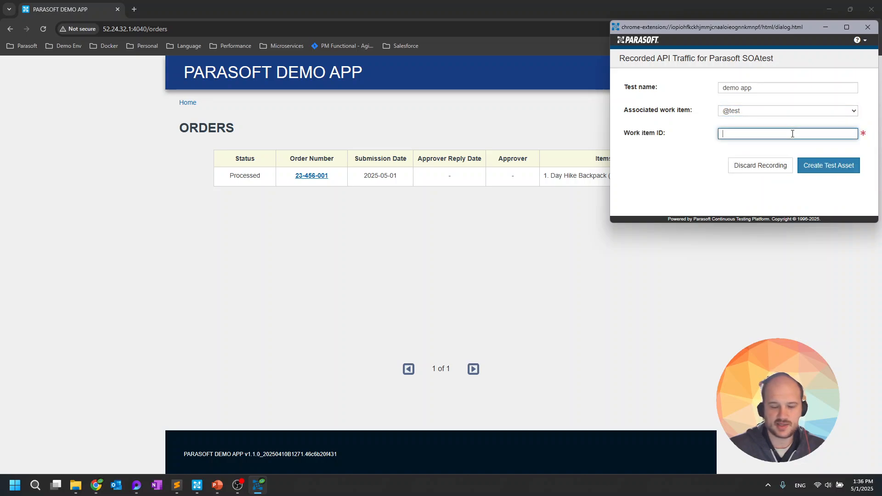
text(PAR-123)
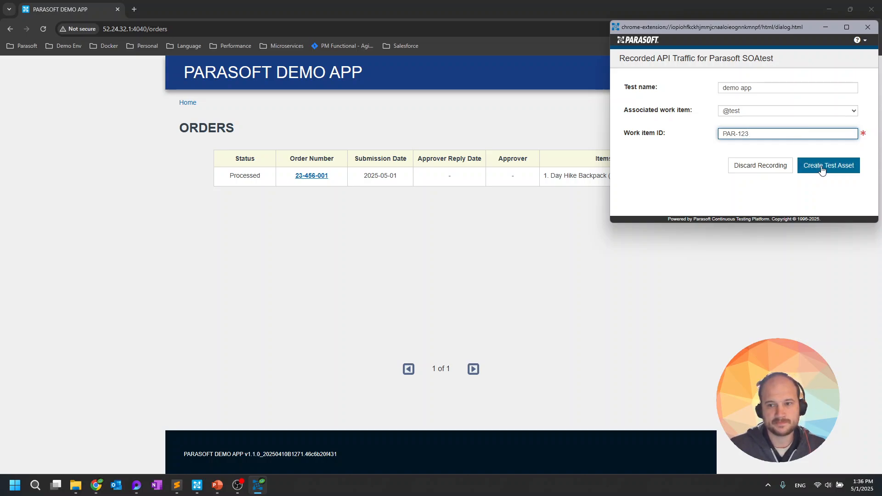
click(822, 170)
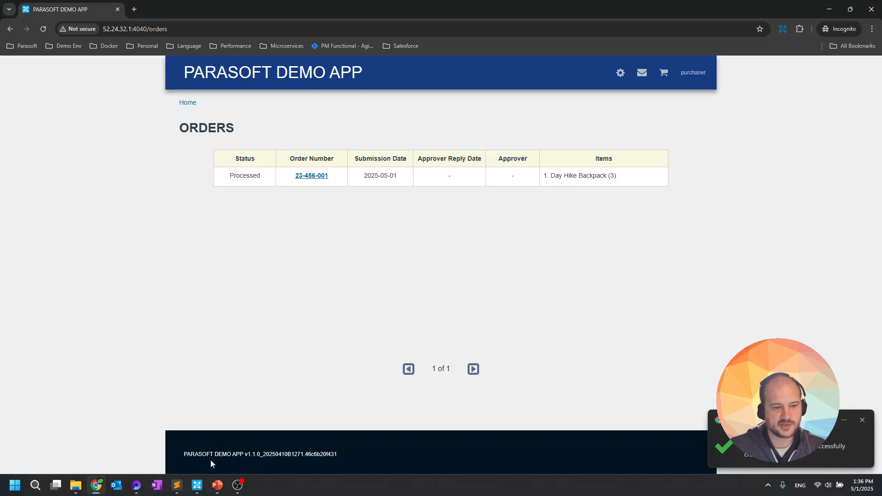
click(197, 487)
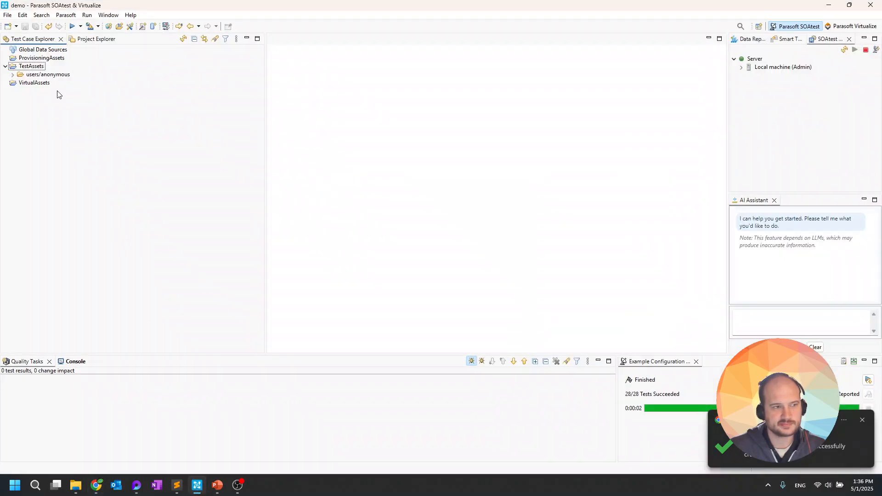
click(13, 75)
click(21, 83)
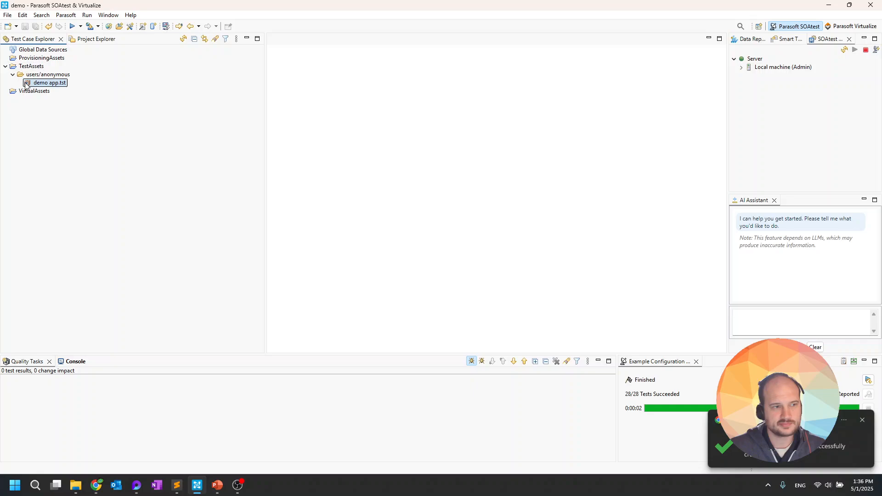
click(20, 83)
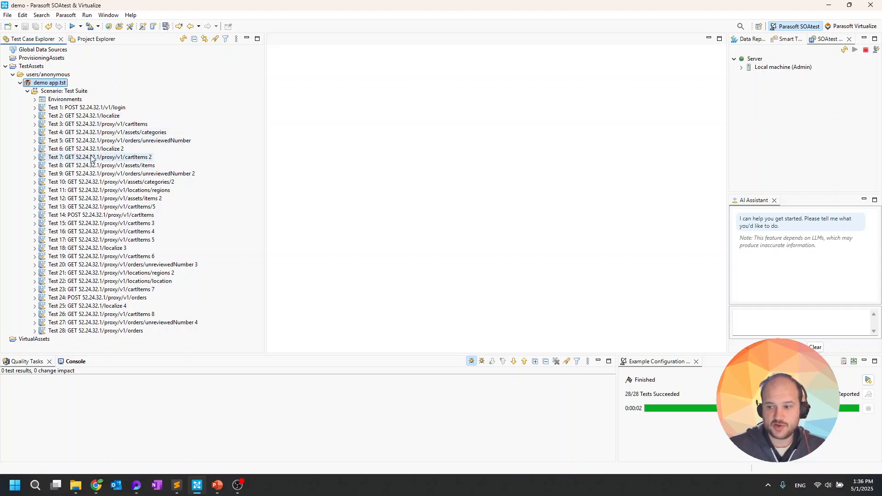
click(35, 99)
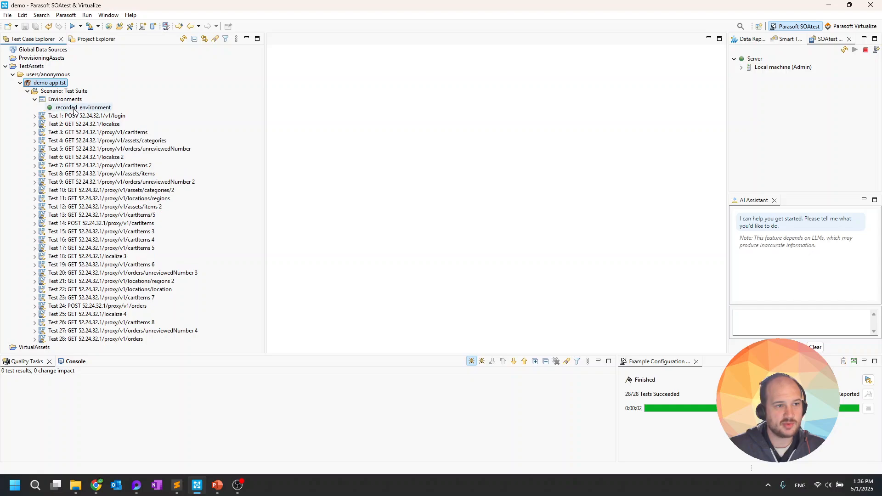
click(74, 108)
double_click(75, 107)
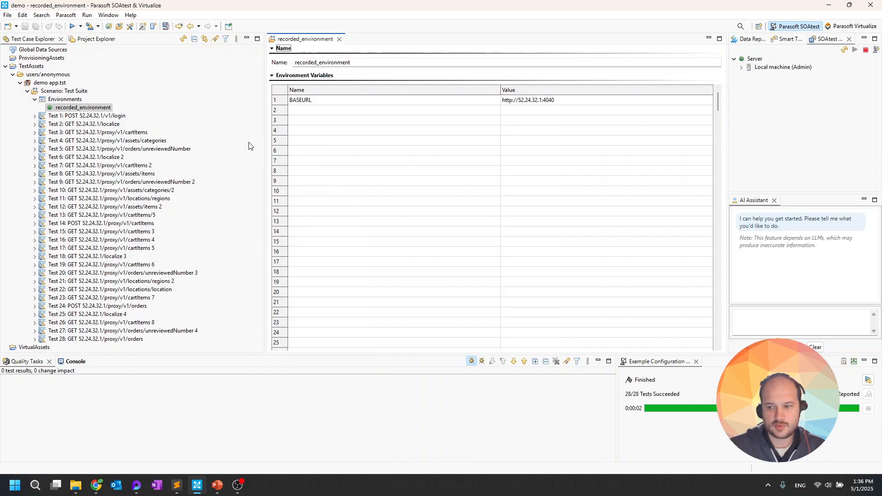
Expand all tests and inspect Test 12's Smart JSON Assertor and Test 8's JSON Data Bank
right_click(63, 91)
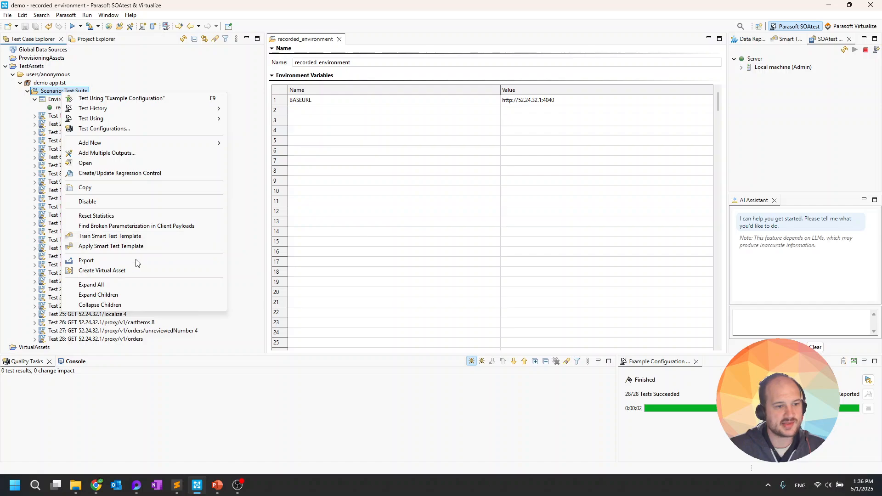
click(121, 283)
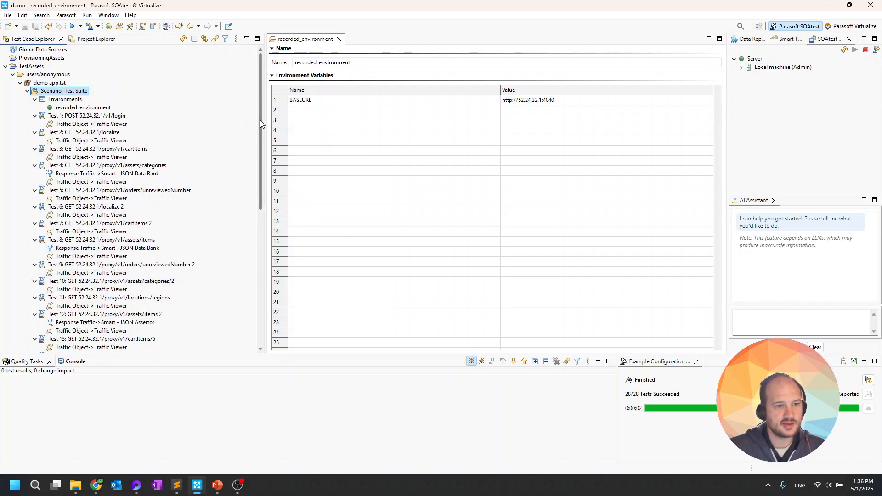
scroll(257, 175, down, 4)
scroll(257, 175, down, 3)
click(98, 156)
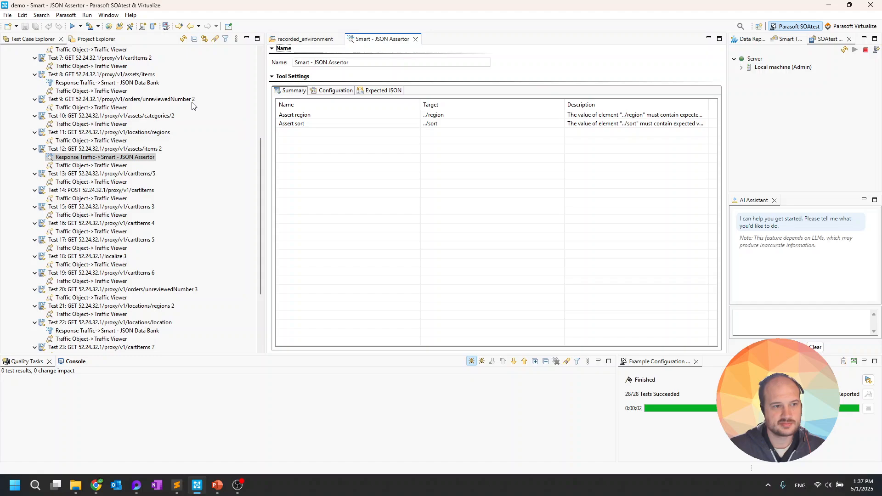
click(142, 83)
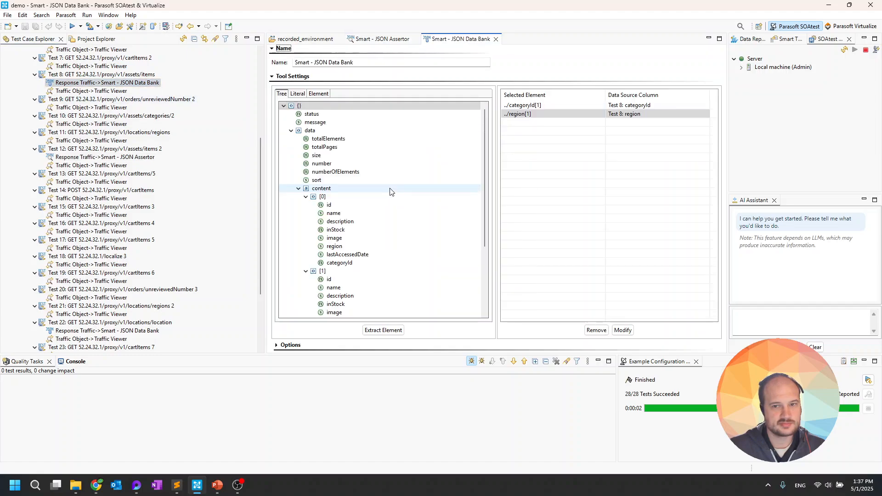
Re-run the whole test suite with 'Example Configuration'
scroll(214, 146, up, 7)
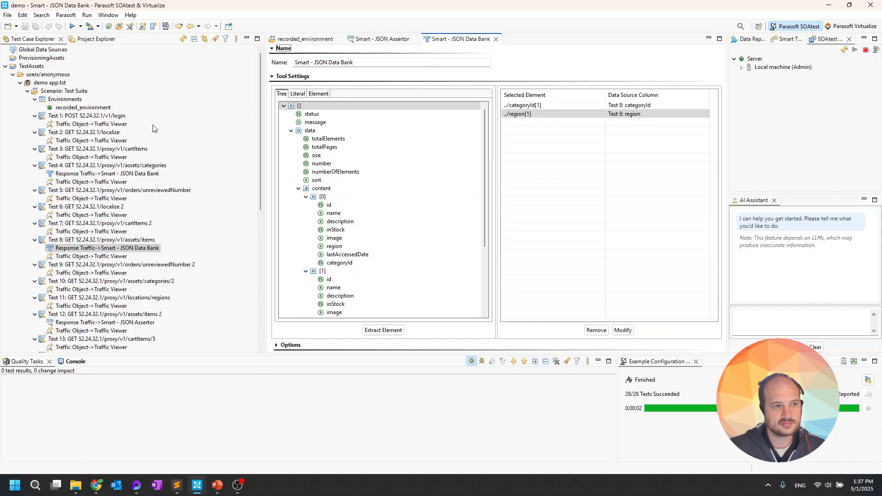
right_click(51, 92)
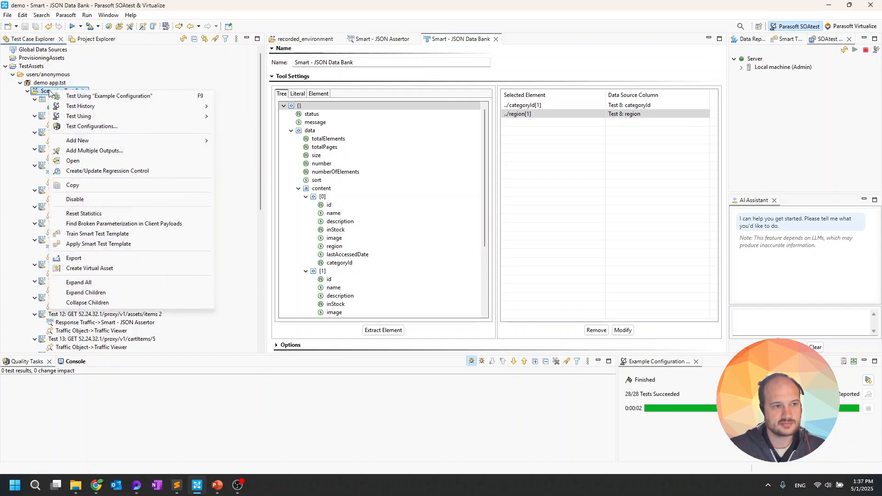
click(145, 94)
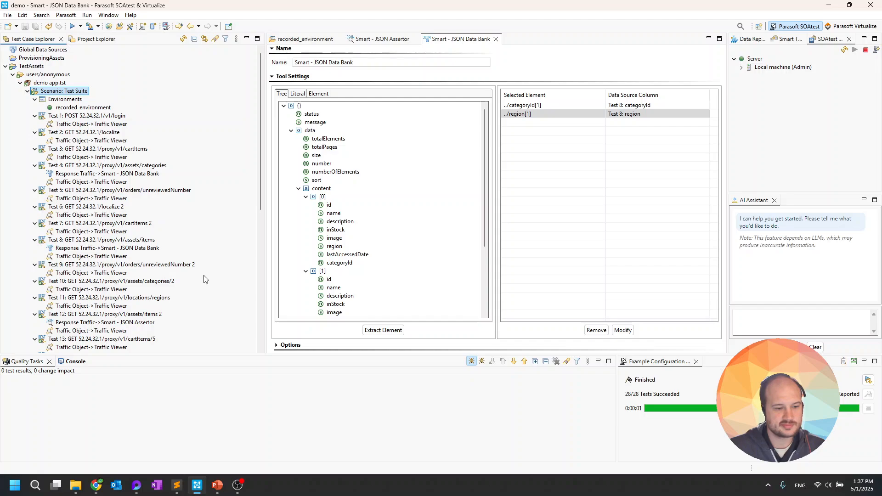
Reload the Demo App Orders page to confirm the second 3-backpack order, then minimize Chrome
click(96, 485)
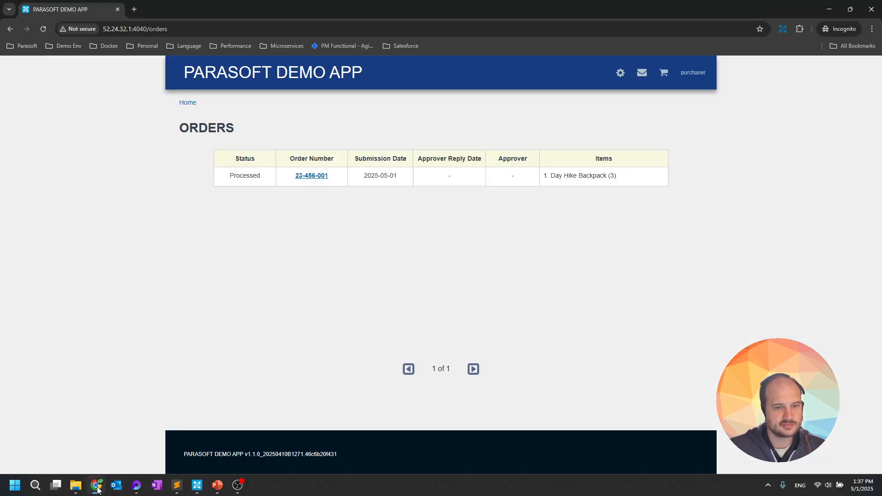
click(41, 29)
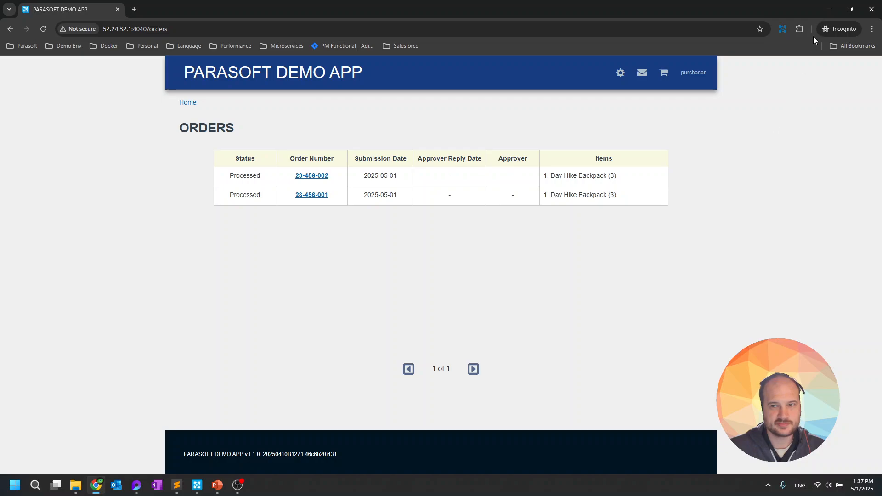
click(828, 10)
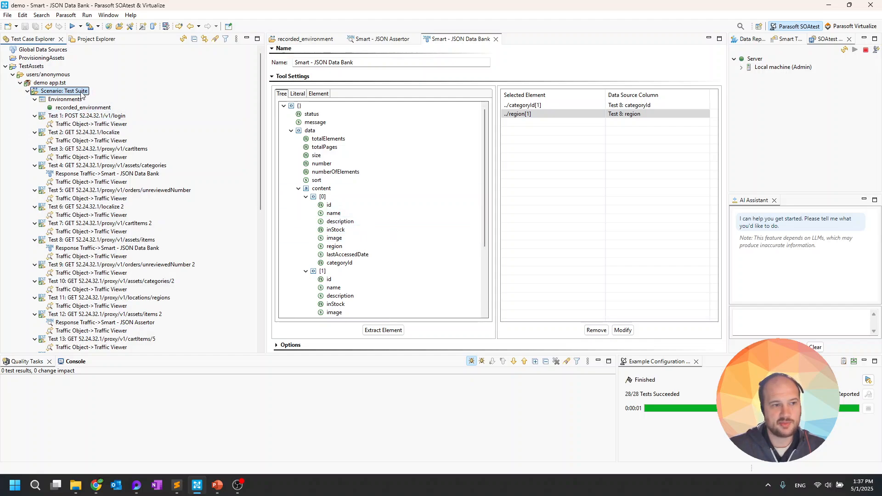
Check the Scenario: Test Suite results show 28 of 28 passed
mouse_move(82, 95)
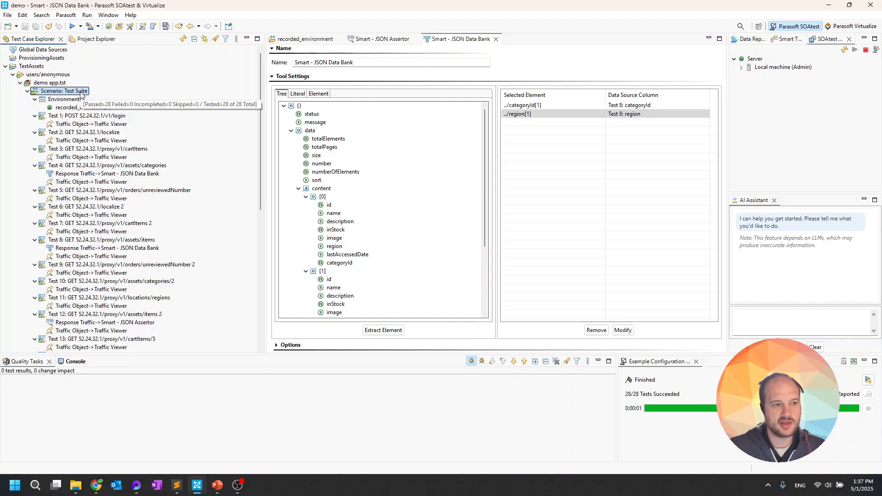
right_click(81, 95)
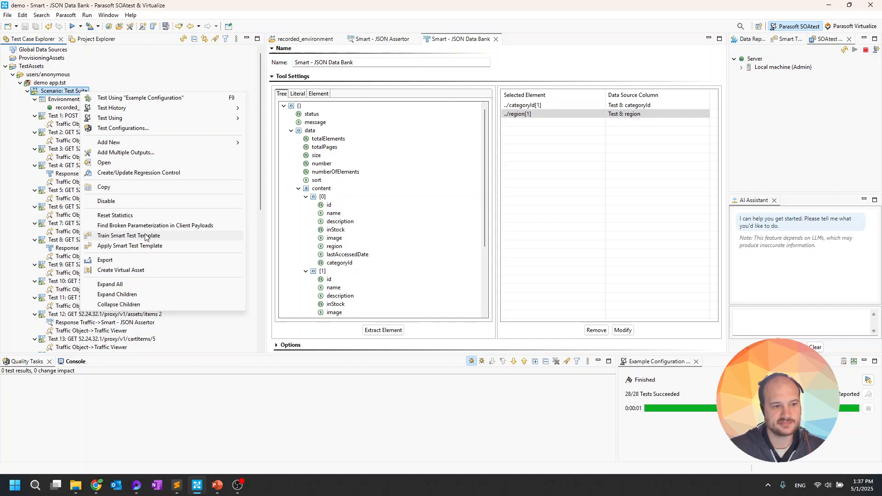
click(198, 334)
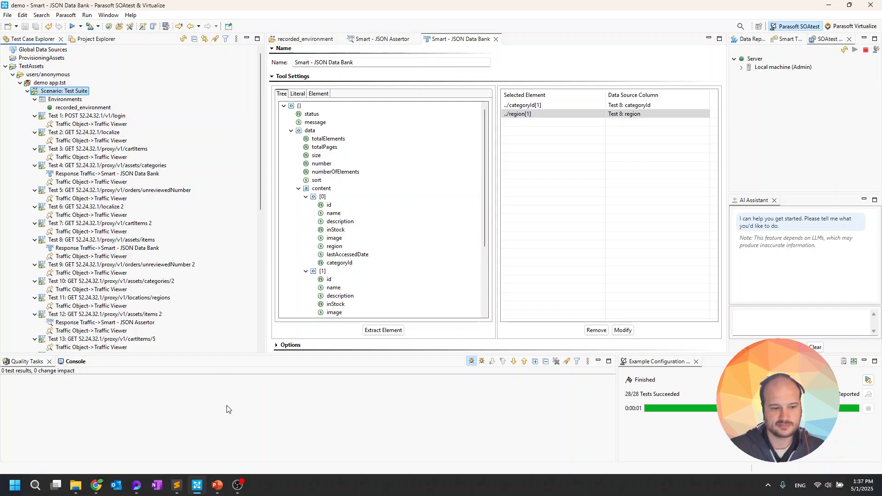
Return to the PowerPoint slide show and advance to the Smart API Test Generator slide
click(219, 491)
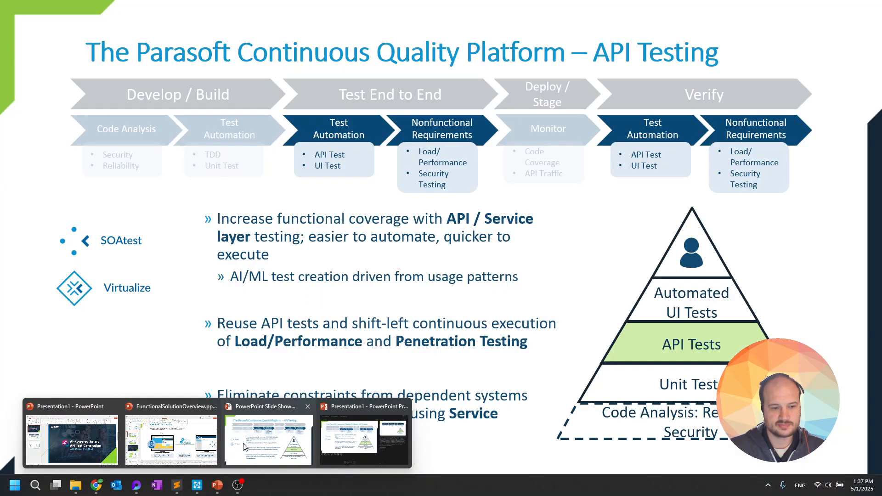
click(246, 445)
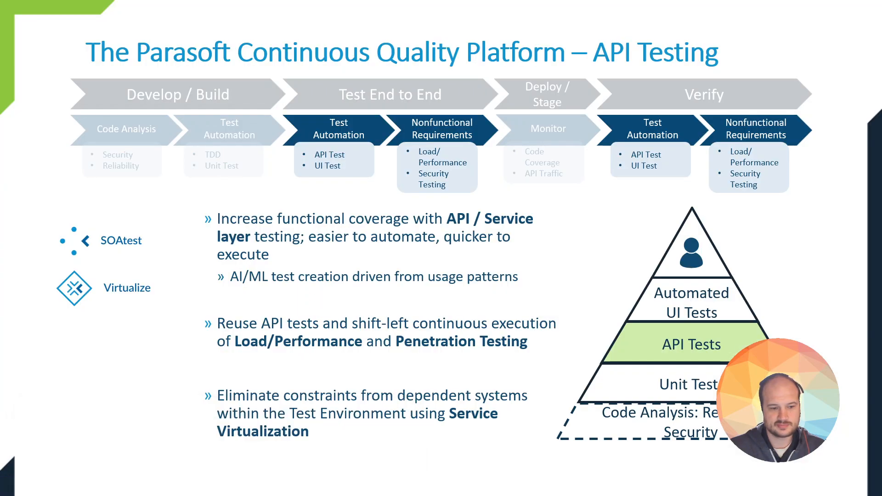
click(278, 284)
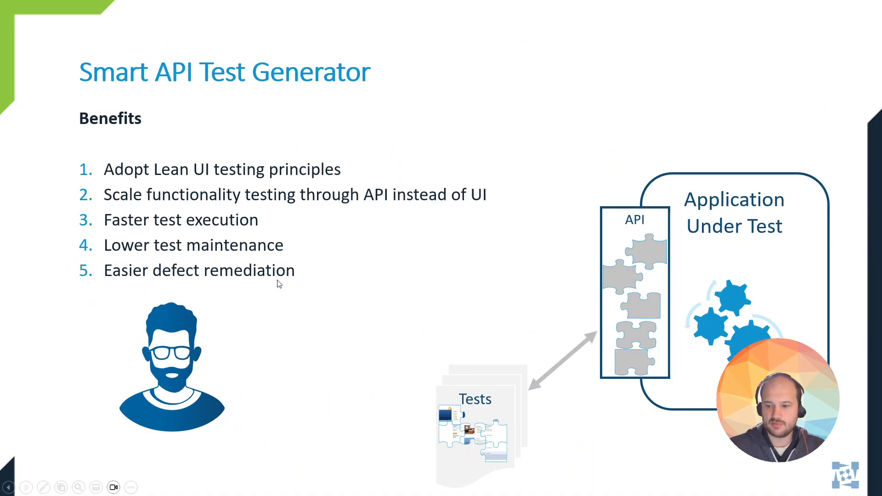